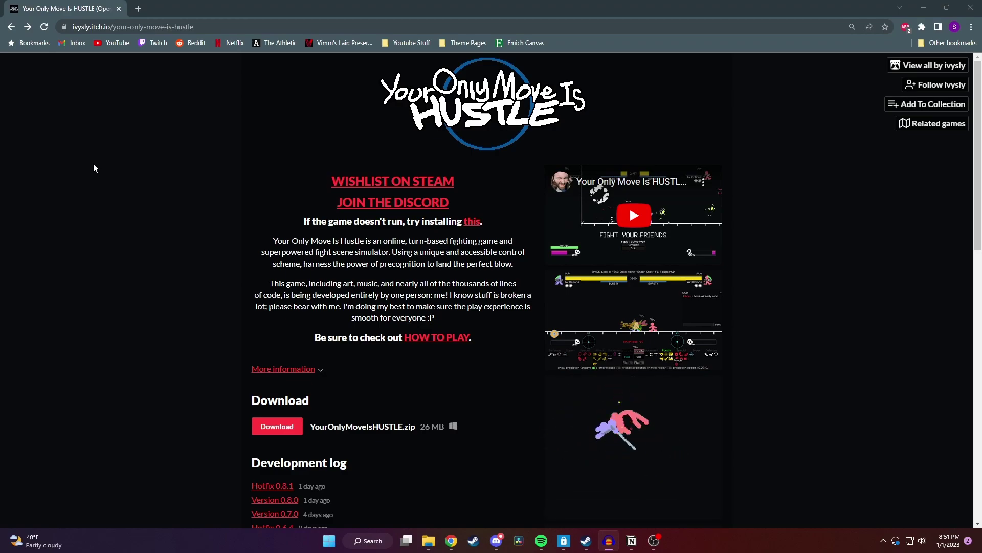
# Step: Open the mod-releases forum, listing Custom Character Loader and Zhanshi posts, from the sidebar
pyautogui.click(192, 27)
pyautogui.moveTo(192, 27); pyautogui.dragTo(72, 26)
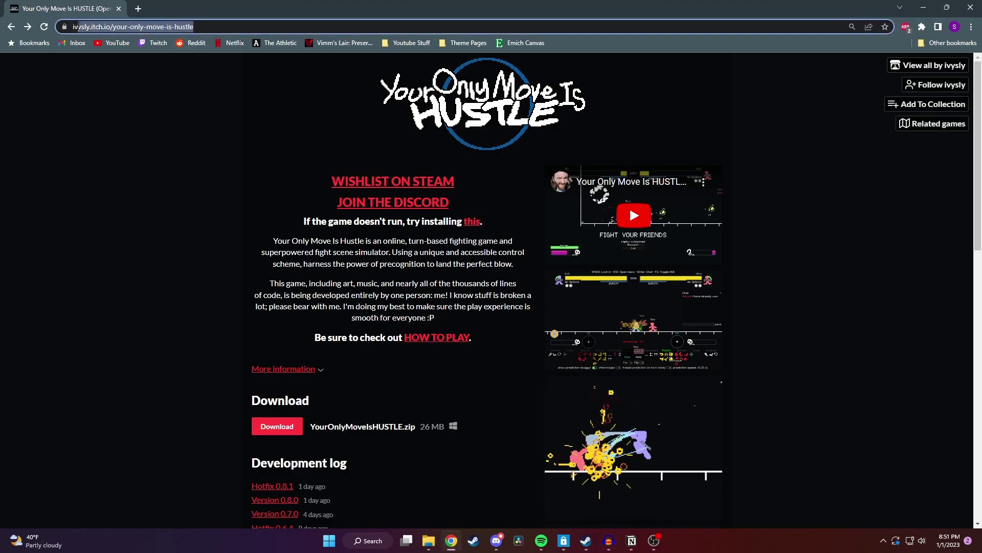
pyautogui.click(189, 141)
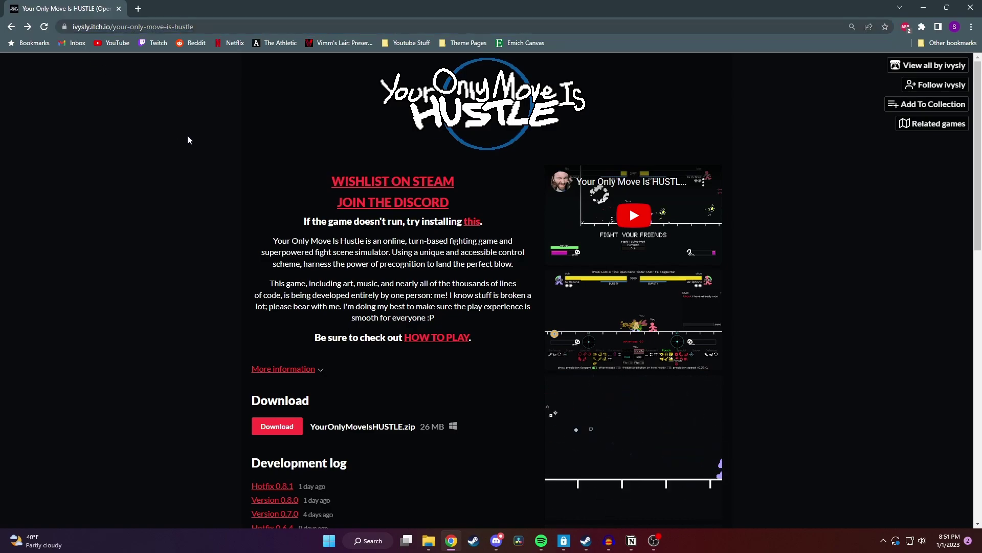
pyautogui.scroll(-2, 192, 144)
pyautogui.scroll(-2, 191, 144)
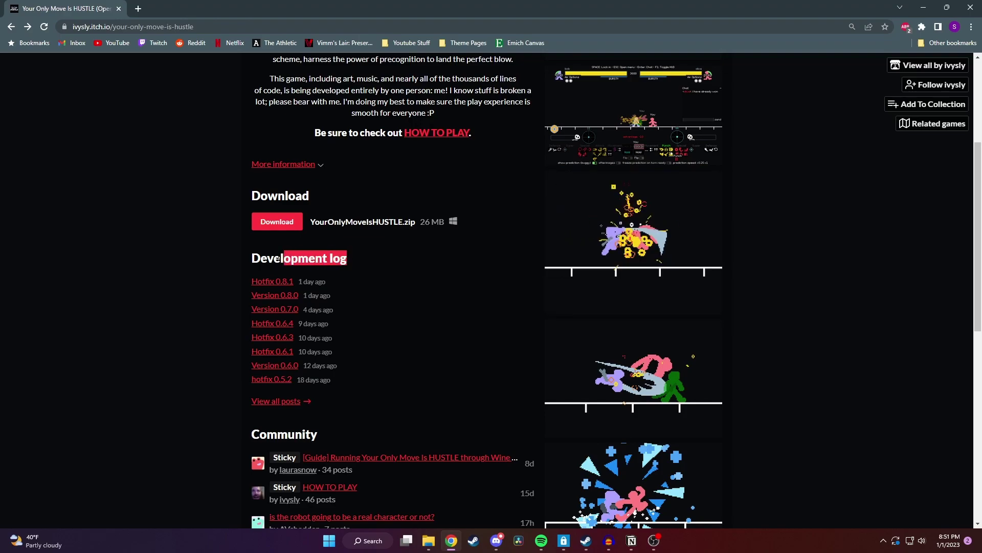
pyautogui.moveTo(355, 263); pyautogui.dragTo(252, 259)
pyautogui.click(363, 271)
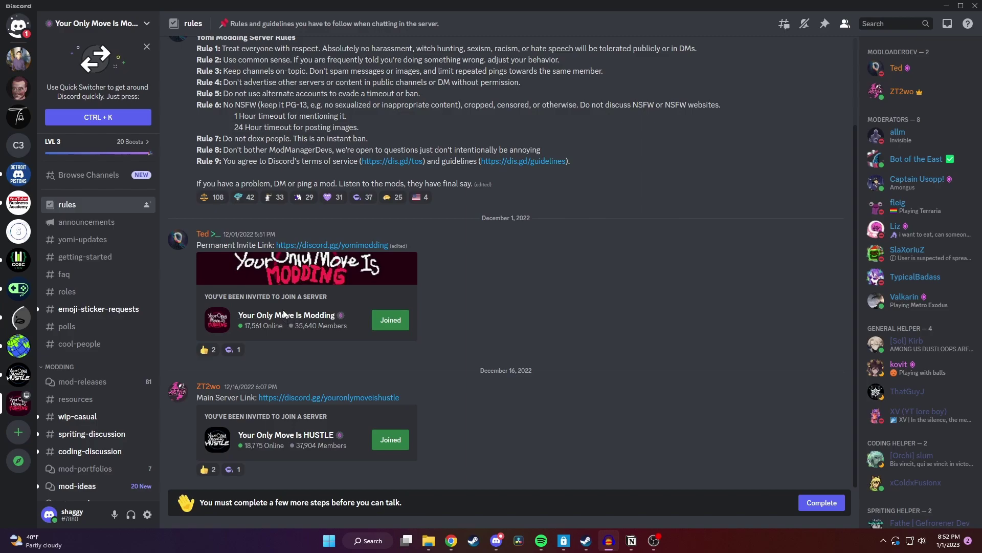
pyautogui.click(77, 388)
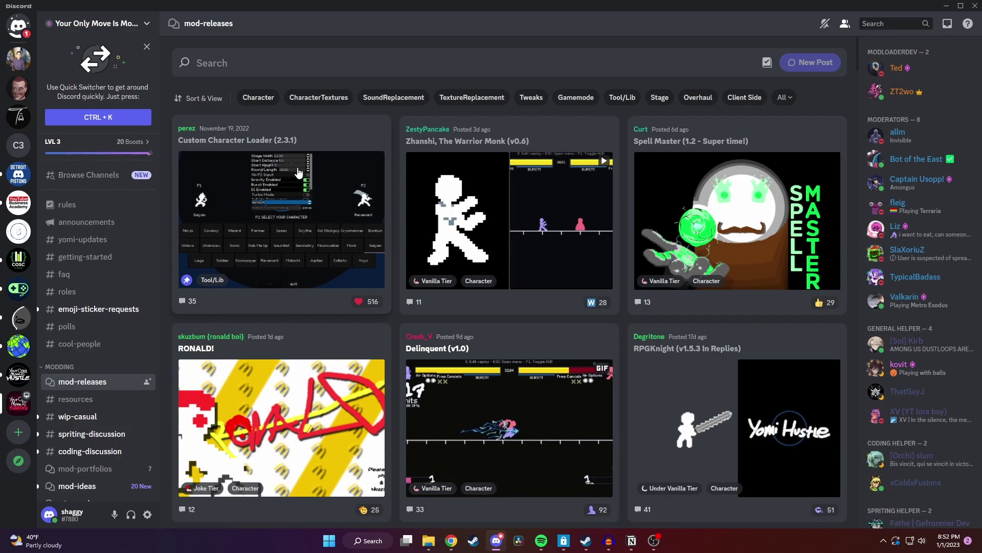
# Step: View the Custom Character Loader post, then the Zhanshi, The Warrior Monk post
pyautogui.click(314, 147)
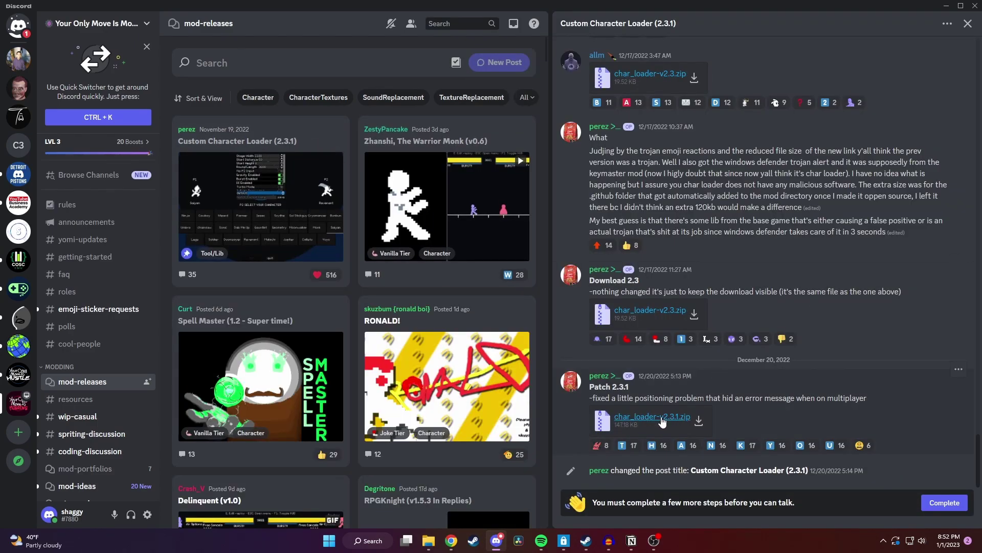
pyautogui.scroll(-5, 441, 262)
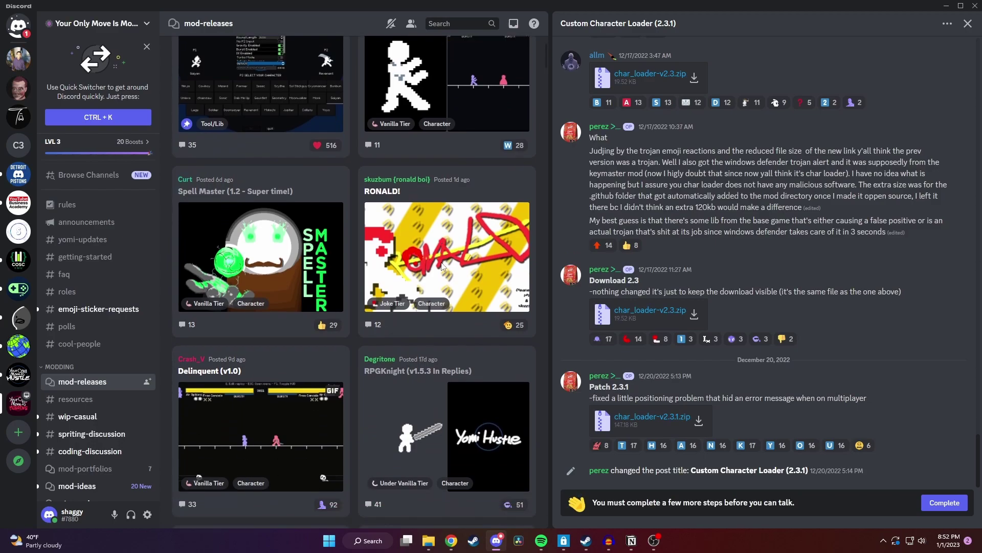
pyautogui.scroll(2, 441, 263)
pyautogui.scroll(3, 441, 262)
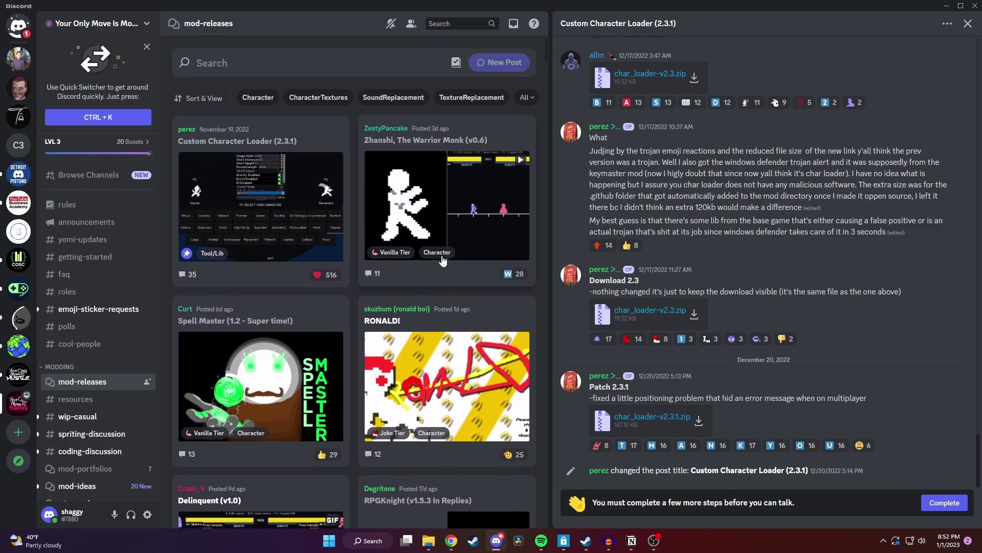
pyautogui.click(415, 181)
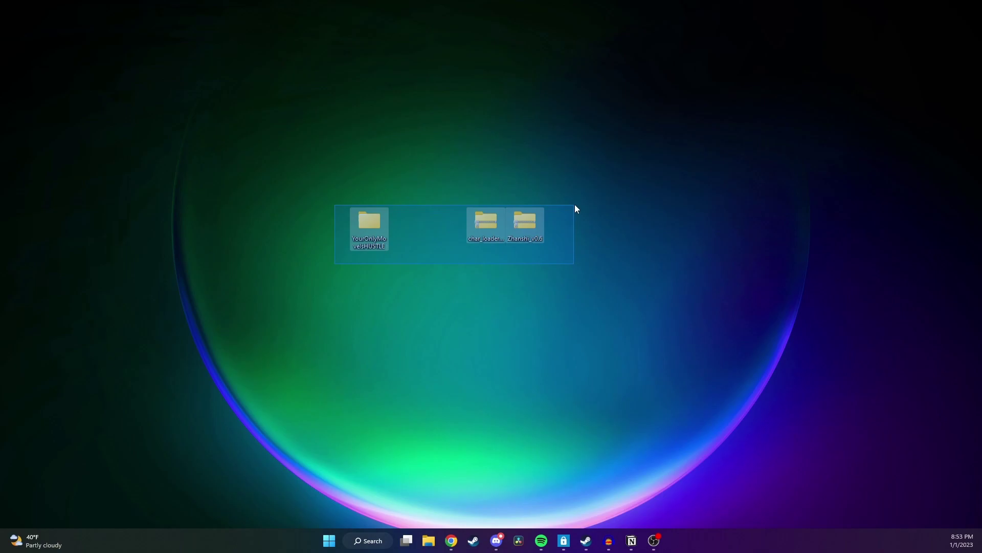
# Step: Move the char_loader-v2.3.1 and Zhanshi_v0.6 zips into YourOnlyMoveIsHUSTLE's mods folder
pyautogui.moveTo(500, 214); pyautogui.dragTo(581, 212)
pyautogui.click(534, 305)
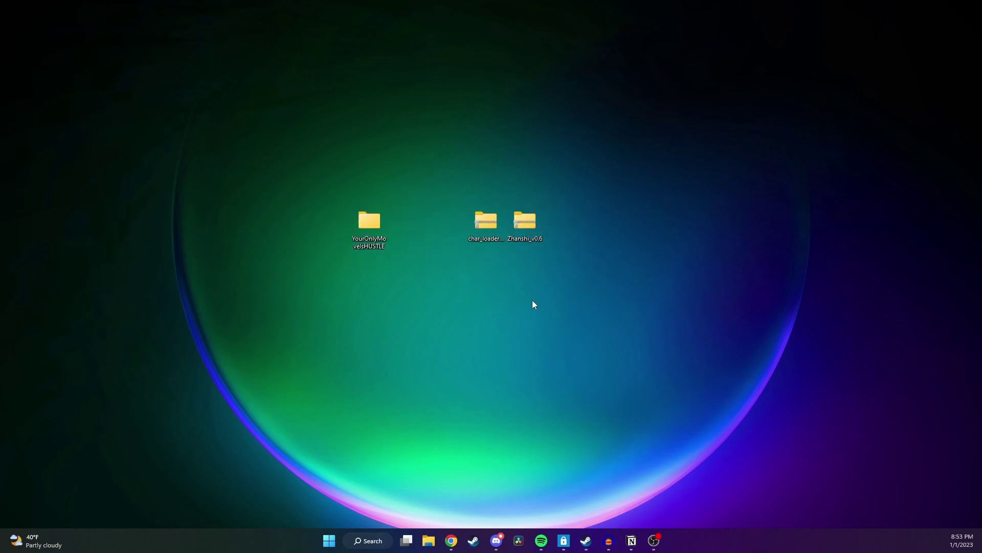
pyautogui.doubleClick(367, 231)
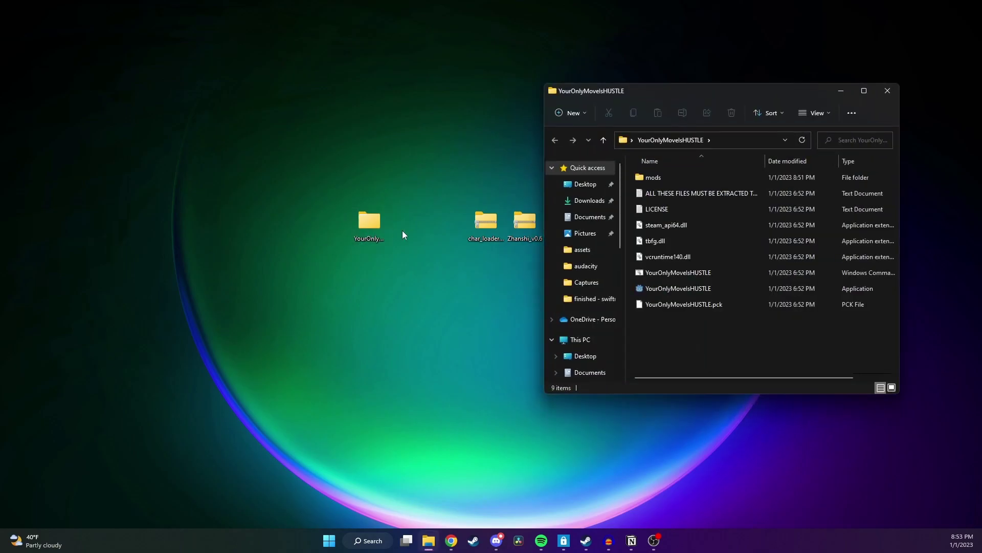
pyautogui.click(683, 180)
pyautogui.doubleClick(684, 182)
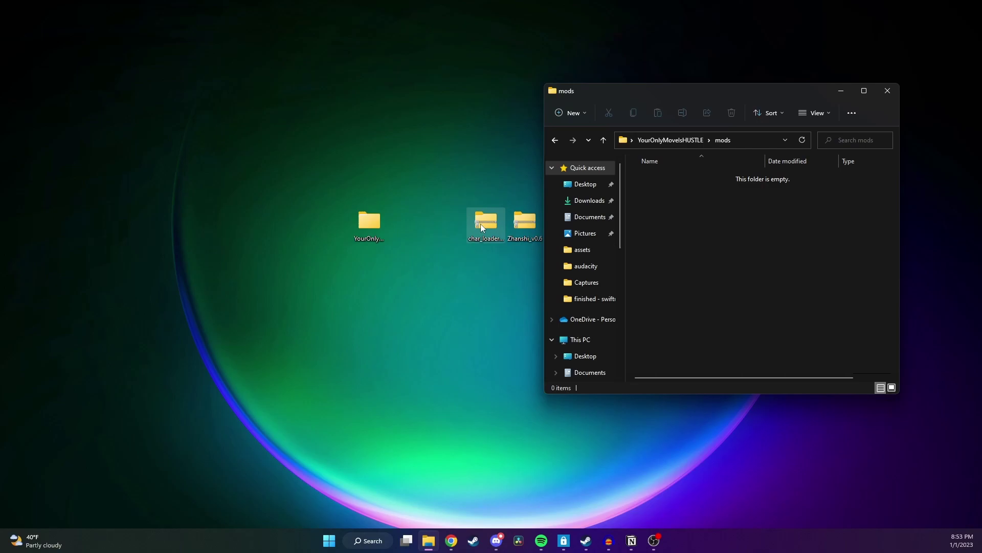
pyautogui.moveTo(483, 226); pyautogui.dragTo(679, 222)
pyautogui.moveTo(521, 228); pyautogui.dragTo(682, 262)
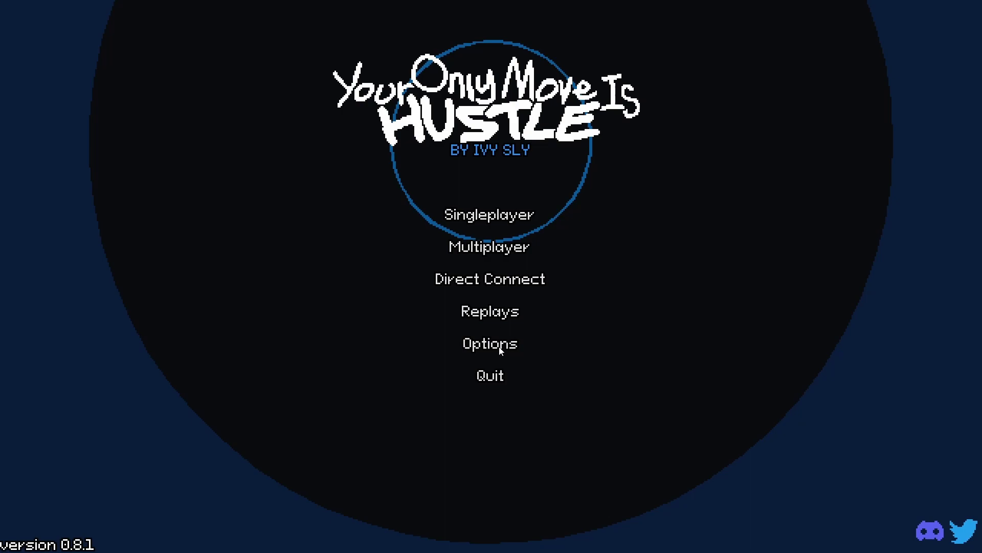
# Step: Turn on 'enable mods (must restart)' in the game's Options menu
pyautogui.click(500, 346)
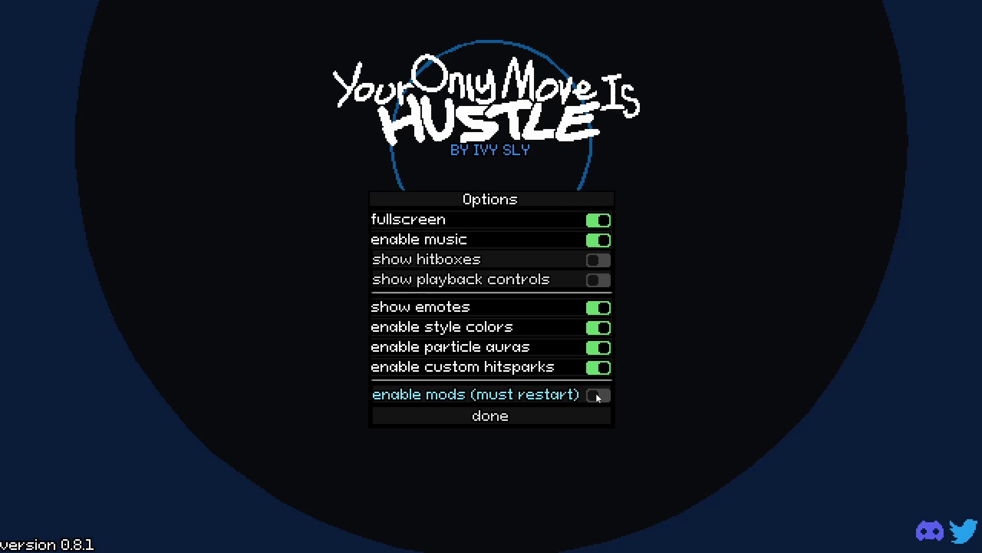
pyautogui.click(597, 394)
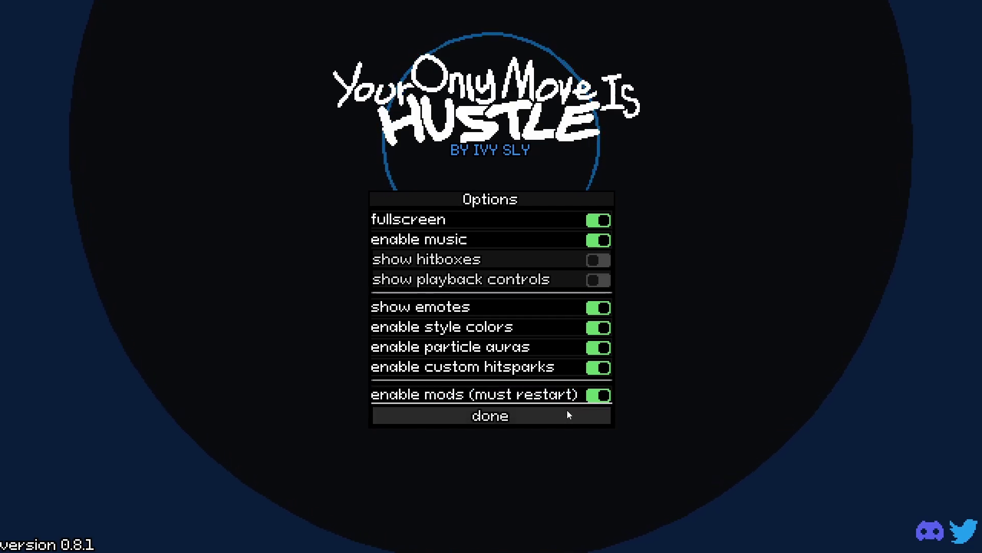
# Step: Close Options and view the Mod List with ModLoader, Custom Character Loader and Zhanshi
pyautogui.click(567, 410)
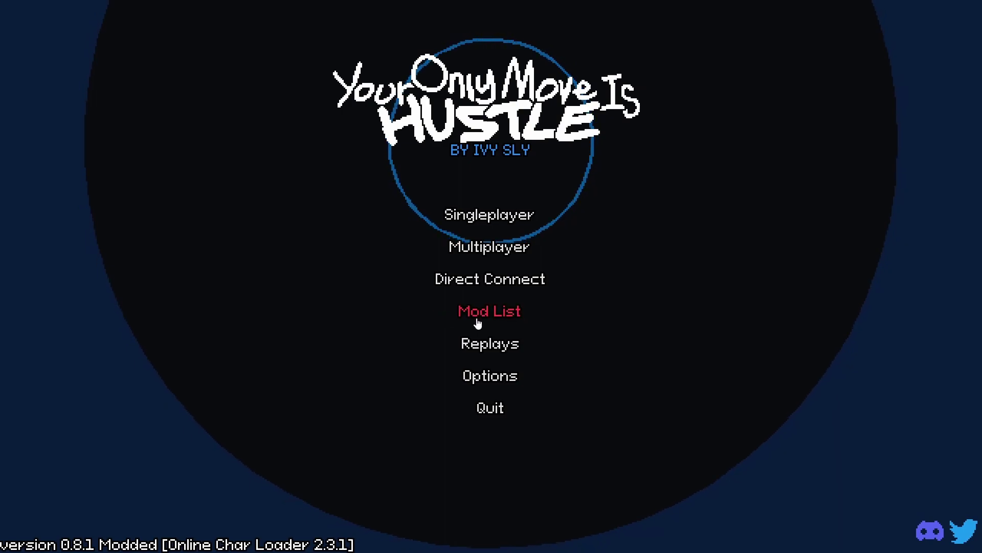
pyautogui.click(497, 321)
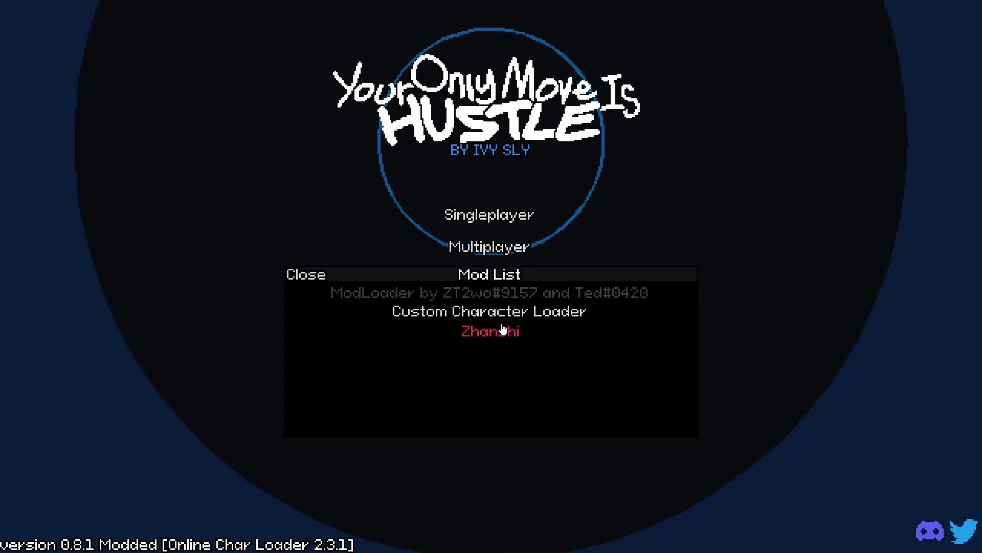
# Step: Start a singleplayer match and pick Zhanshi as P1's character
pyautogui.click(471, 217)
pyautogui.click(637, 323)
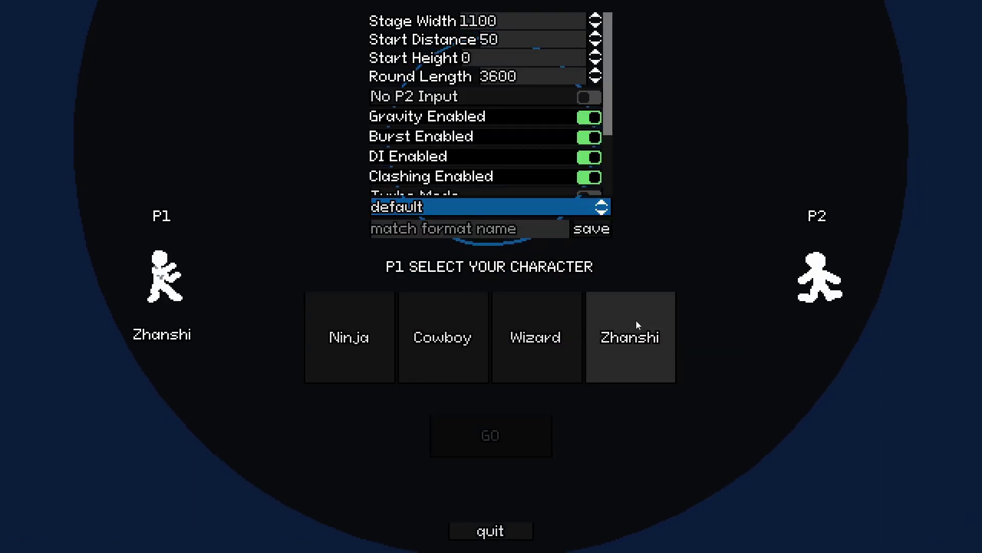